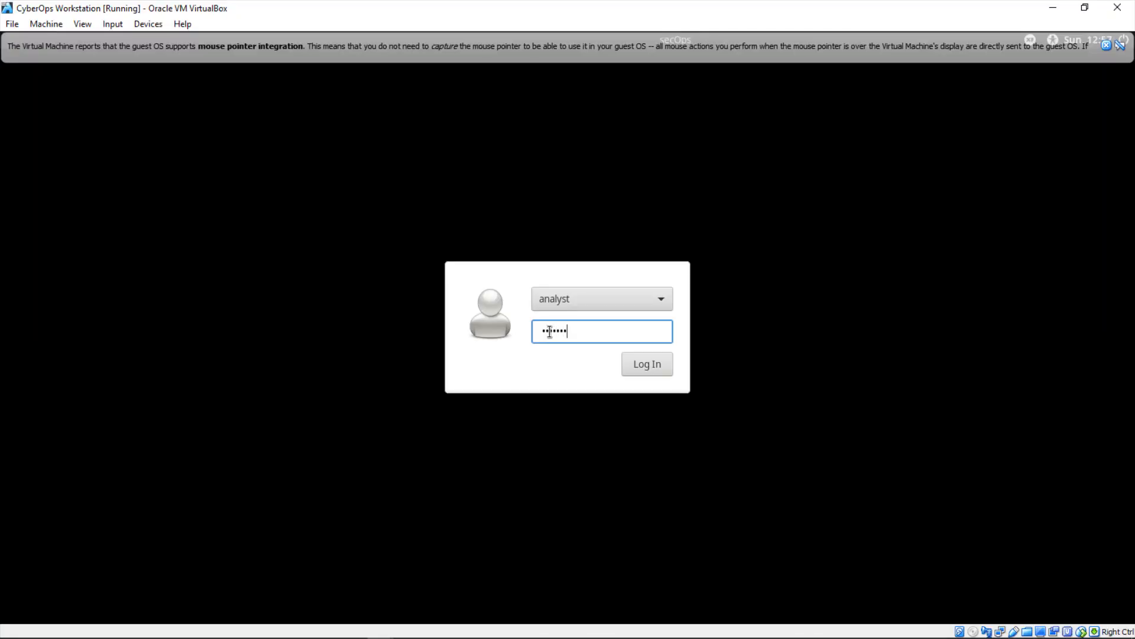
# - Log in to the analyst account with its password, open a terminal window and move it higher on the desktop
pyautogui.press('Return')
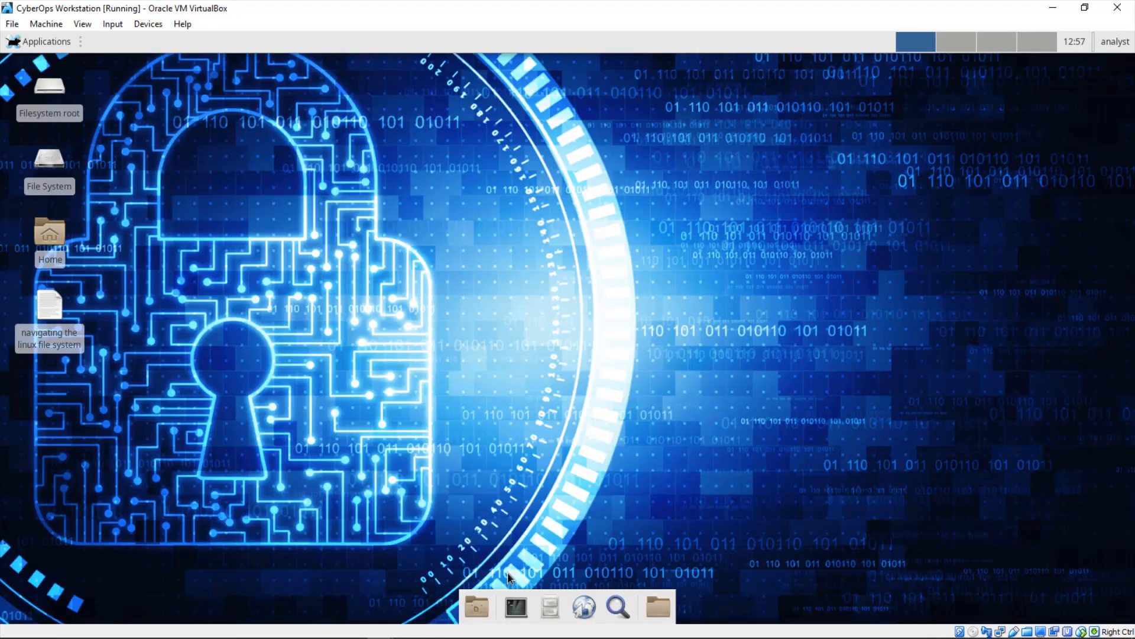
pyautogui.click(515, 607)
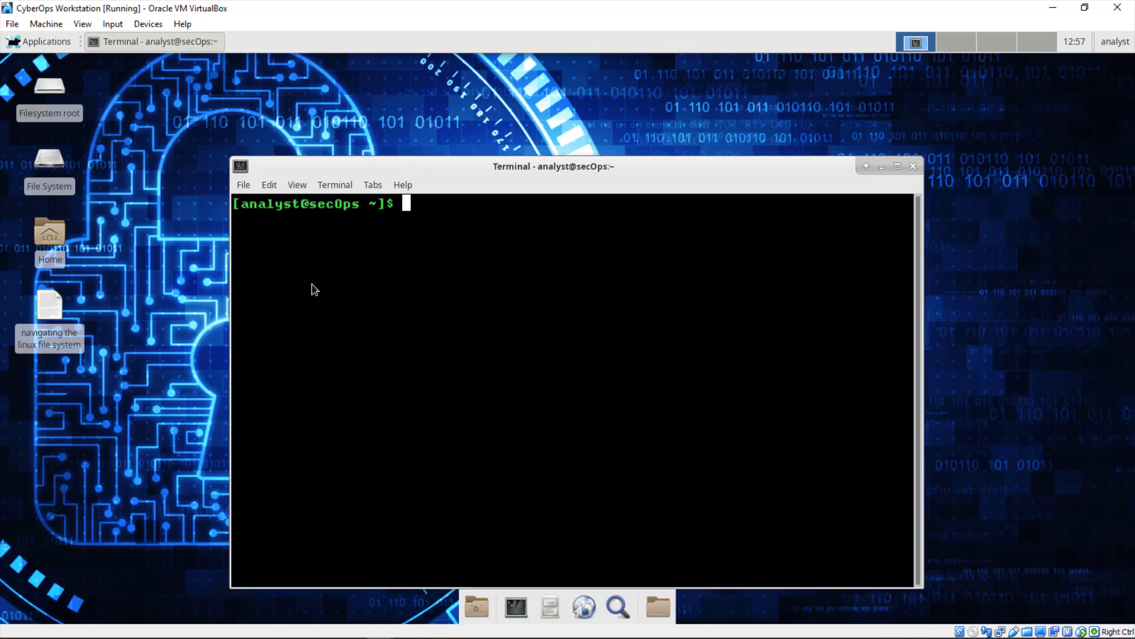
pyautogui.moveTo(443, 171); pyautogui.dragTo(449, 116)
# - Run the Mininet topology script ~/lab.support.files/scripts/cyberops_topo.py with sudo and enter the account password
pyautogui.write('sudo')
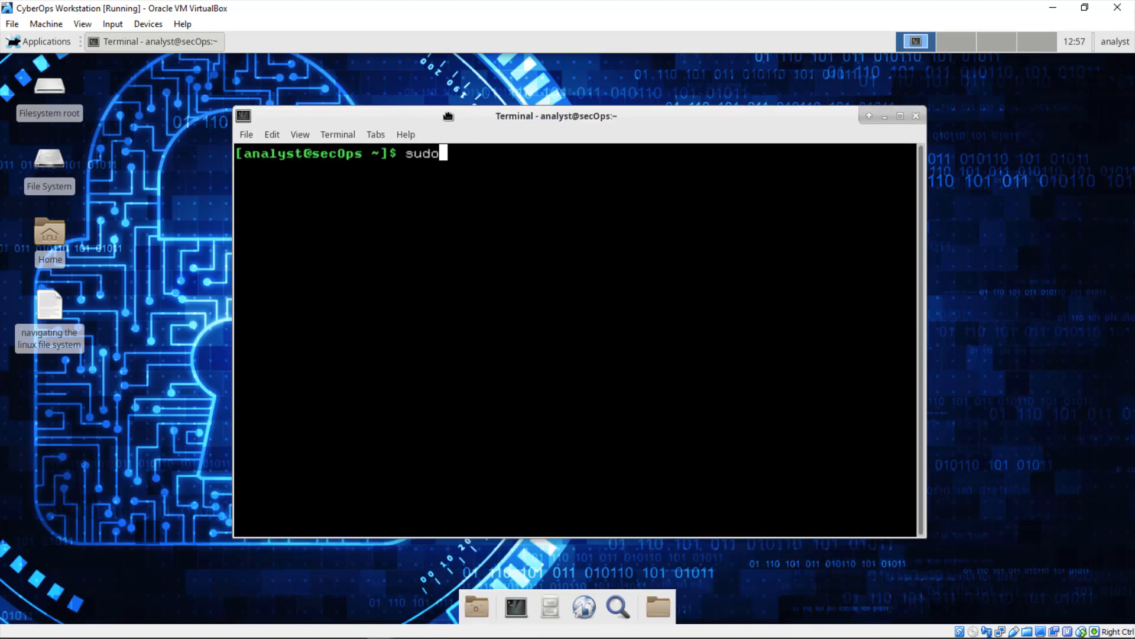
pyautogui.write(' ~/lab.support.files/scripts/cyberops_topo.py')
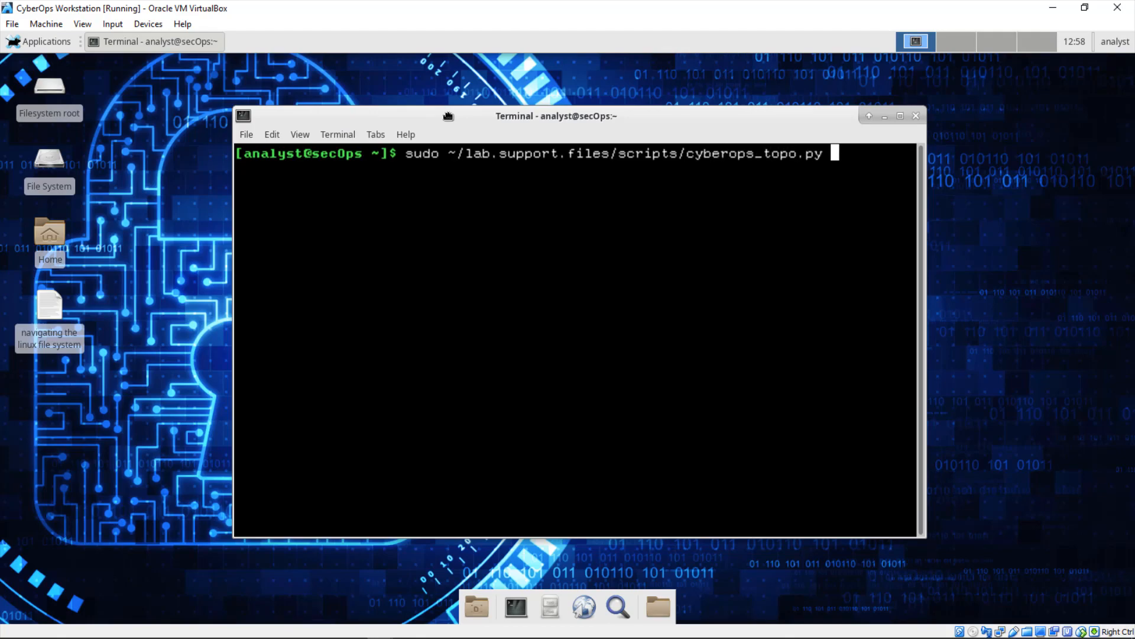
pyautogui.press('Return')
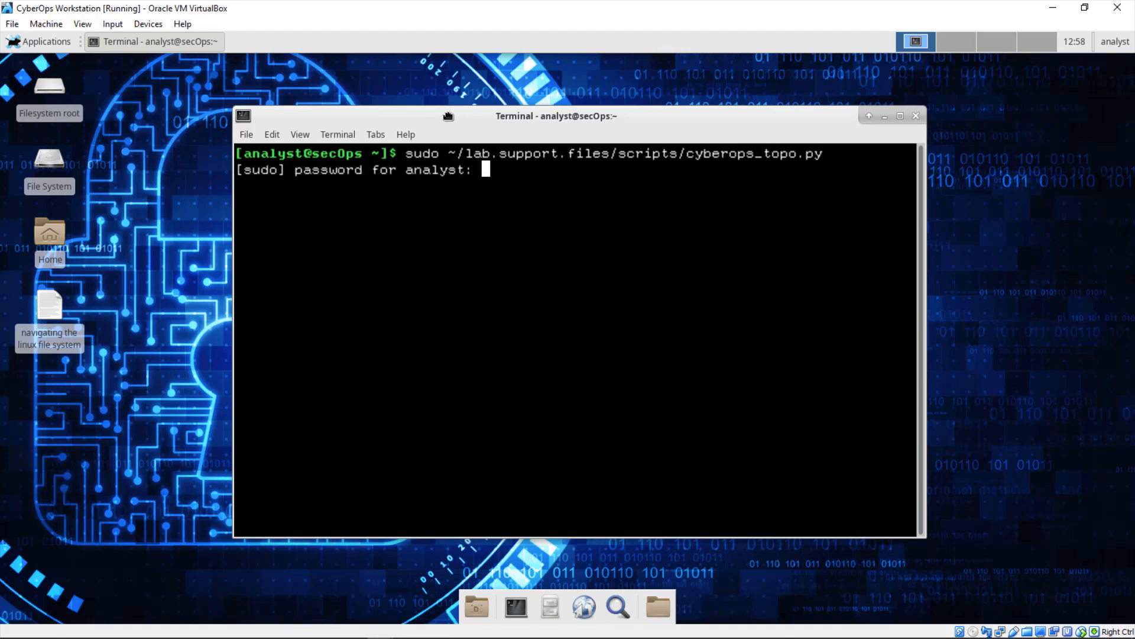
pyautogui.press('Return')
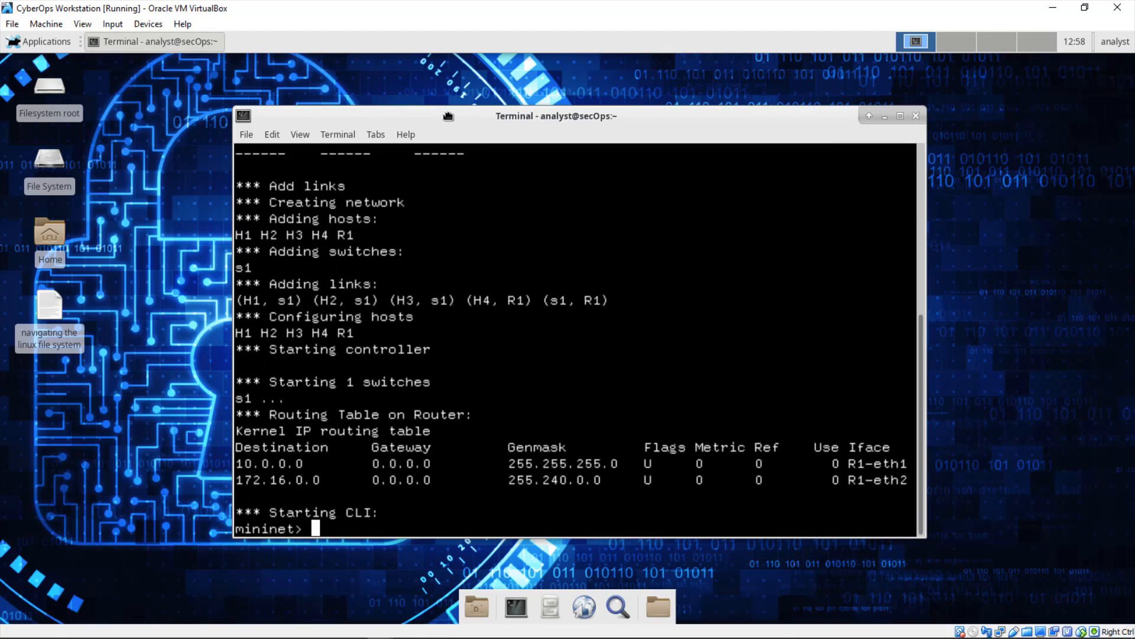
# - Open a terminal for host H3 from Mininet with xterm H3 and reposition its window slightly lower
pyautogui.write('xterm H3')
pyautogui.press('Return')
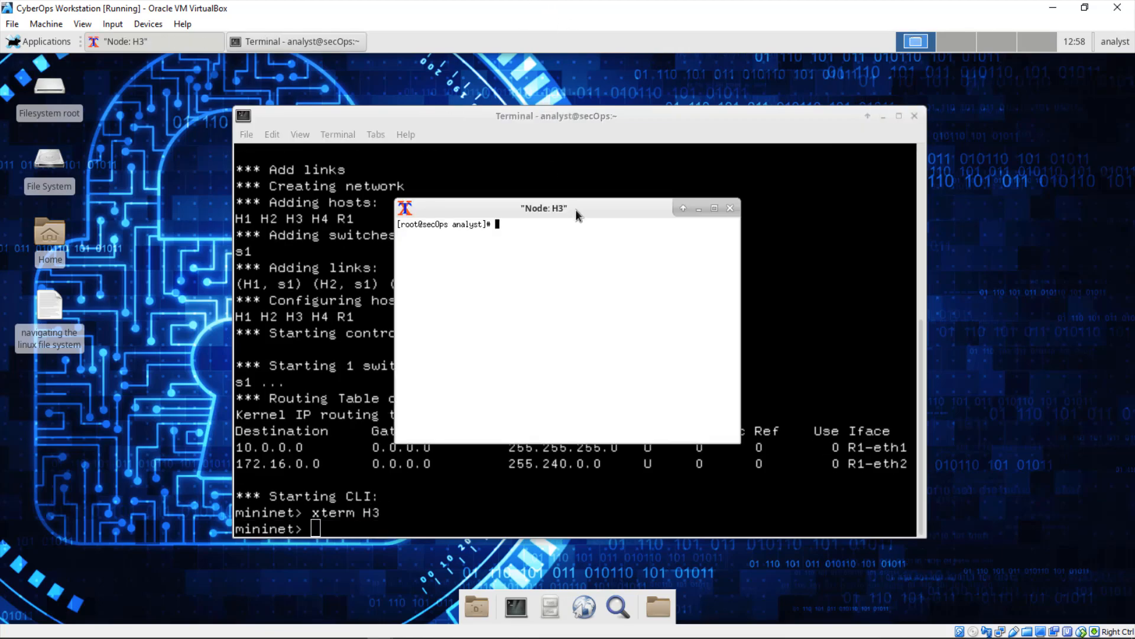
pyautogui.moveTo(576, 209); pyautogui.dragTo(582, 236)
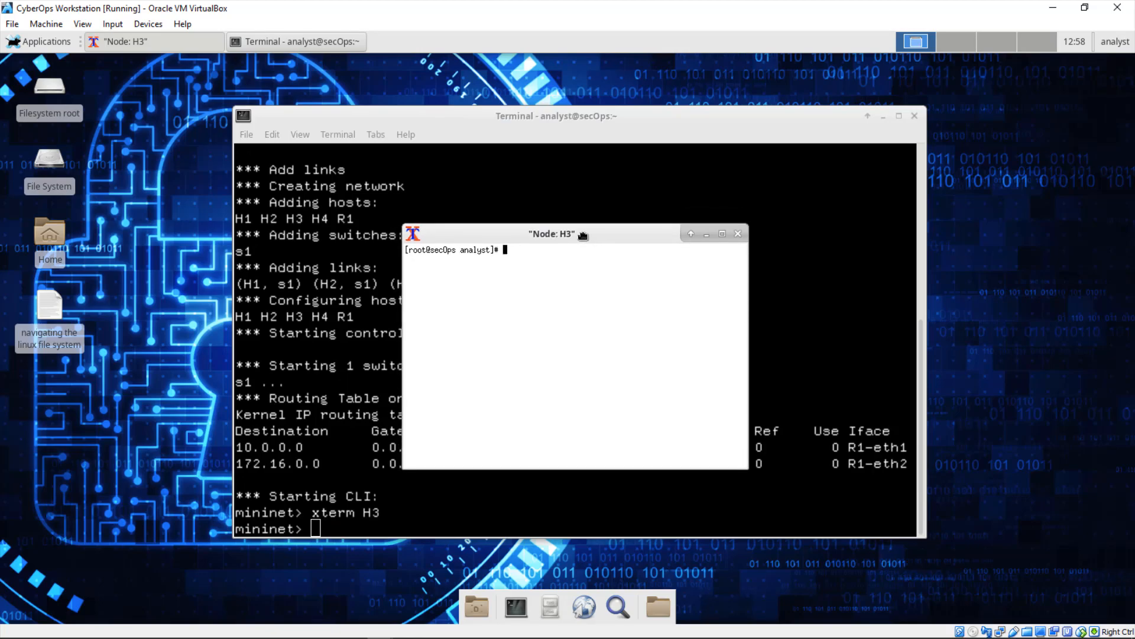
# - Display H3's interface configuration with ifconfig and its routing table with netstat -r
pyautogui.write('ifconfig')
pyautogui.press('Return')
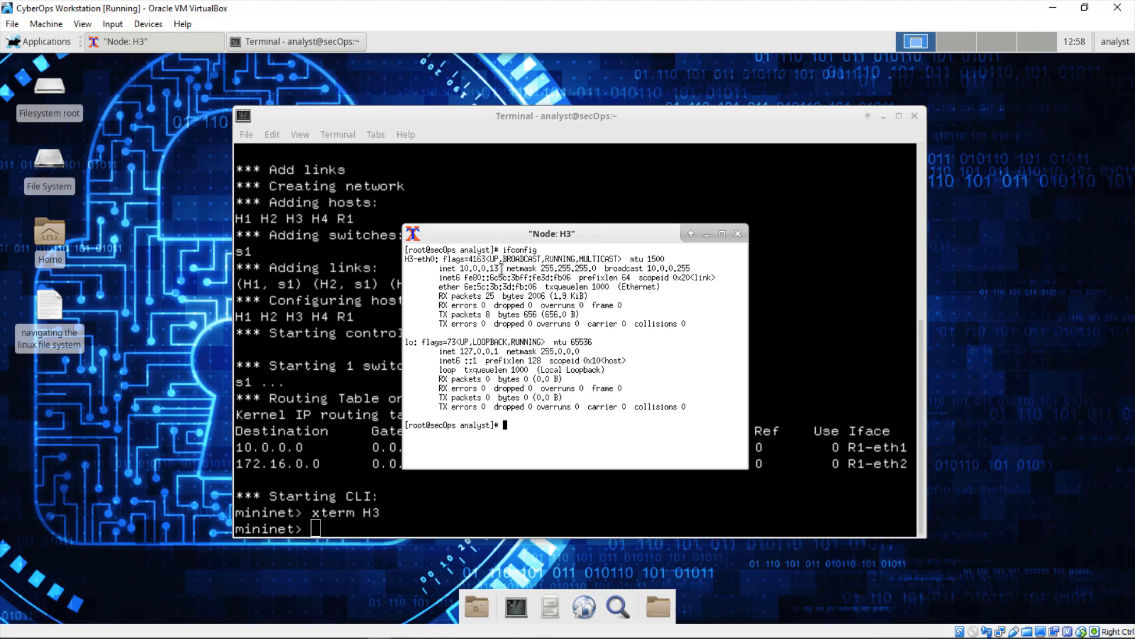
pyautogui.moveTo(494, 268); pyautogui.dragTo(462, 268)
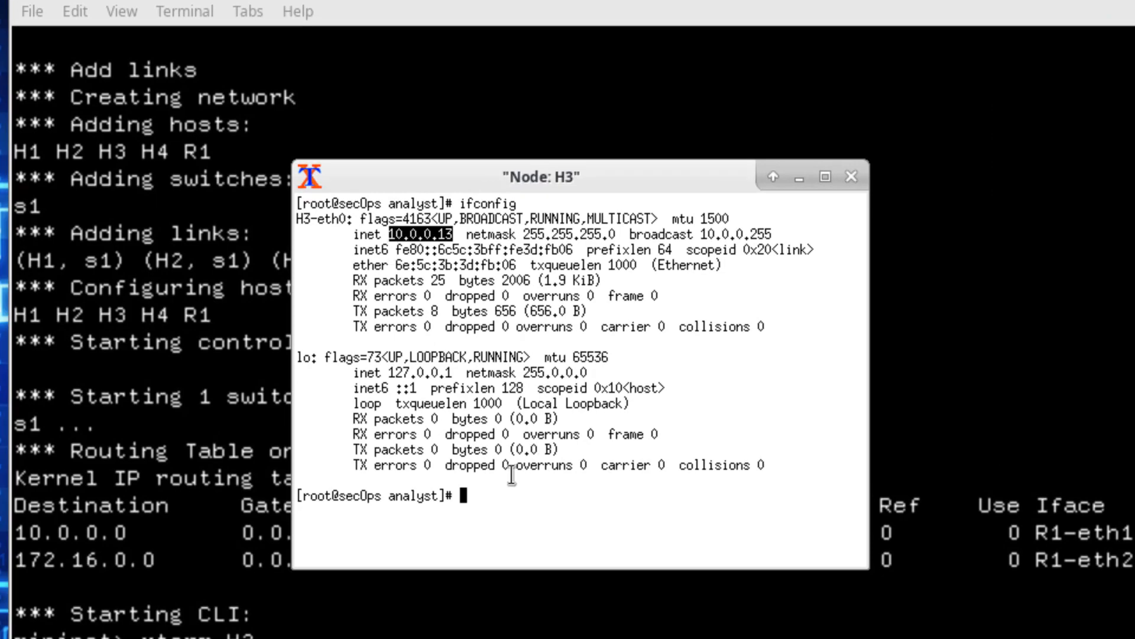
pyautogui.click(482, 500)
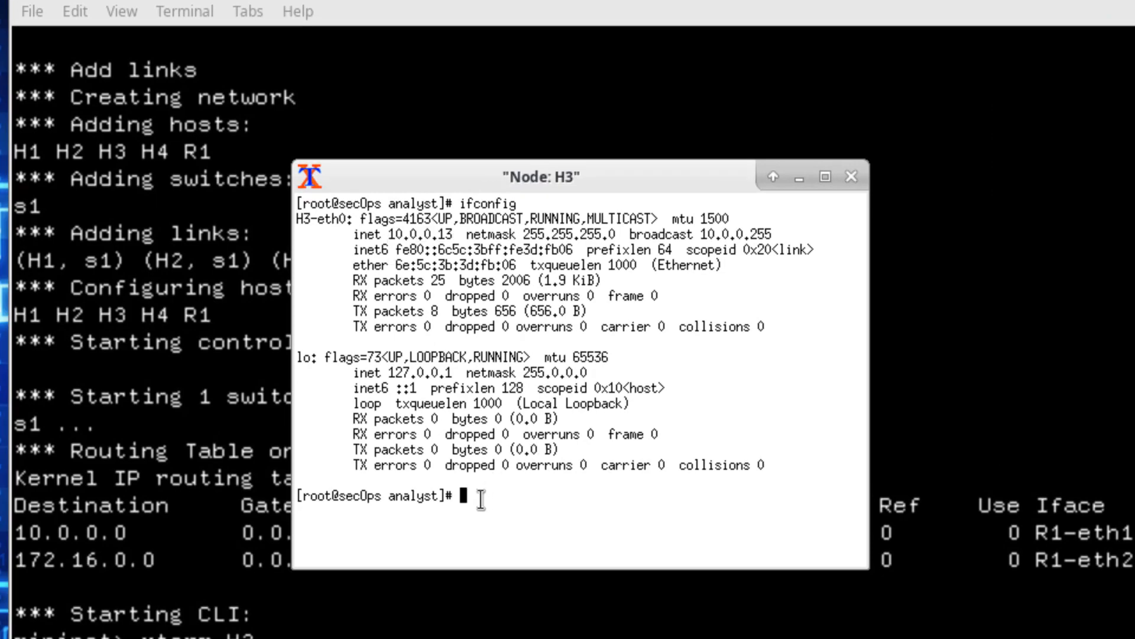
pyautogui.write('netstat -r')
pyautogui.press('Return')
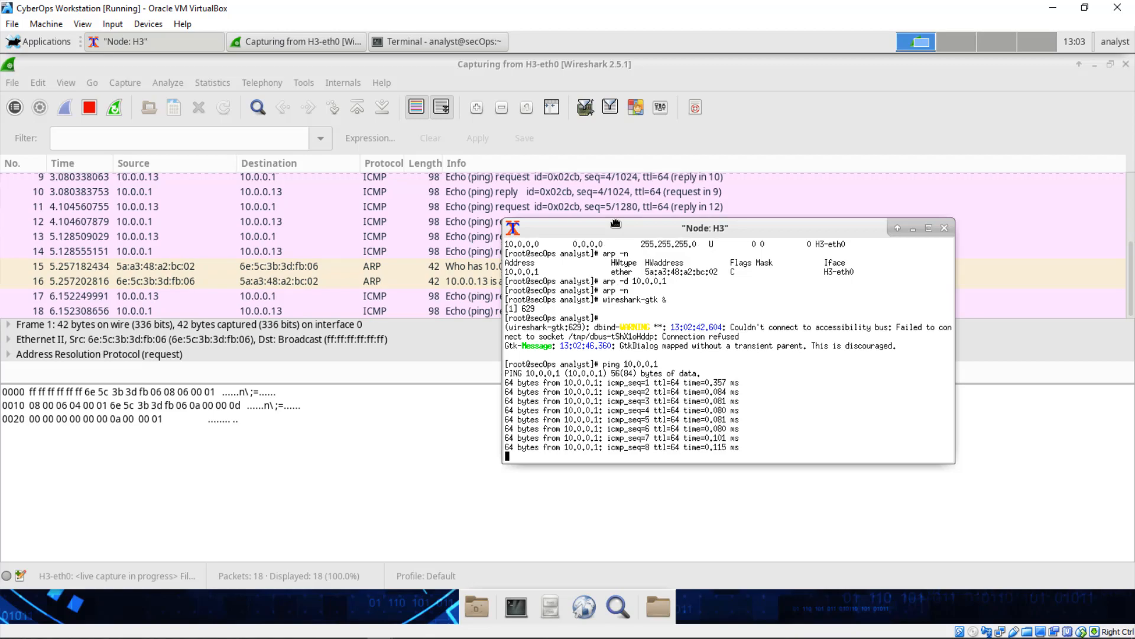
# - Stop the running ping and the H3-eth0 capture, and enlarge the packet list pane
pyautogui.hotkey('ctrl', 'c')
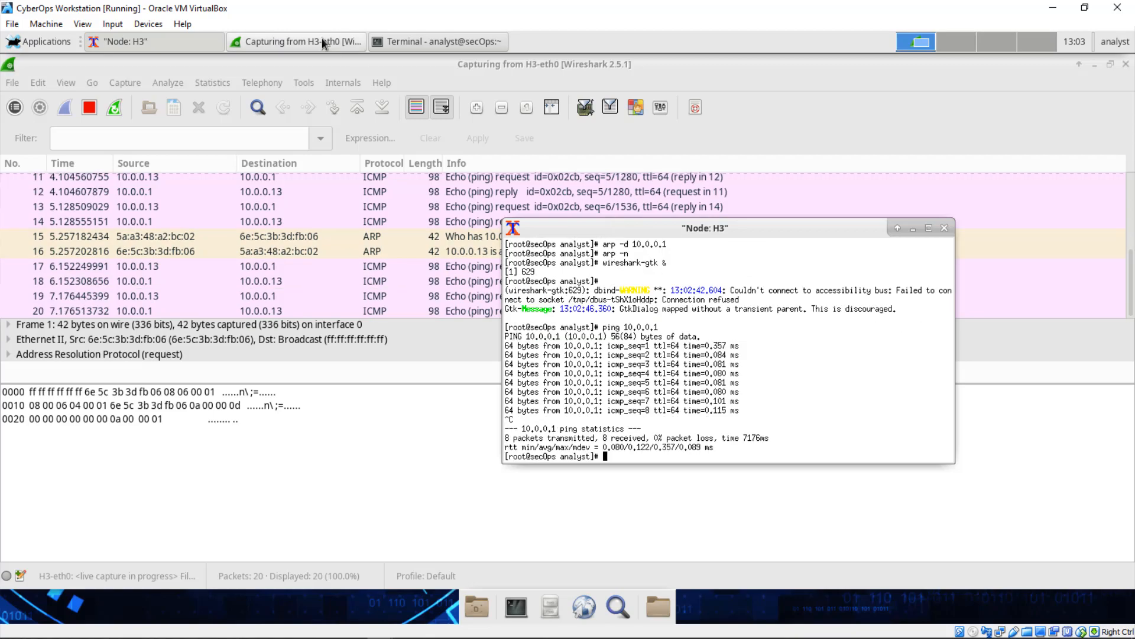
pyautogui.click(90, 107)
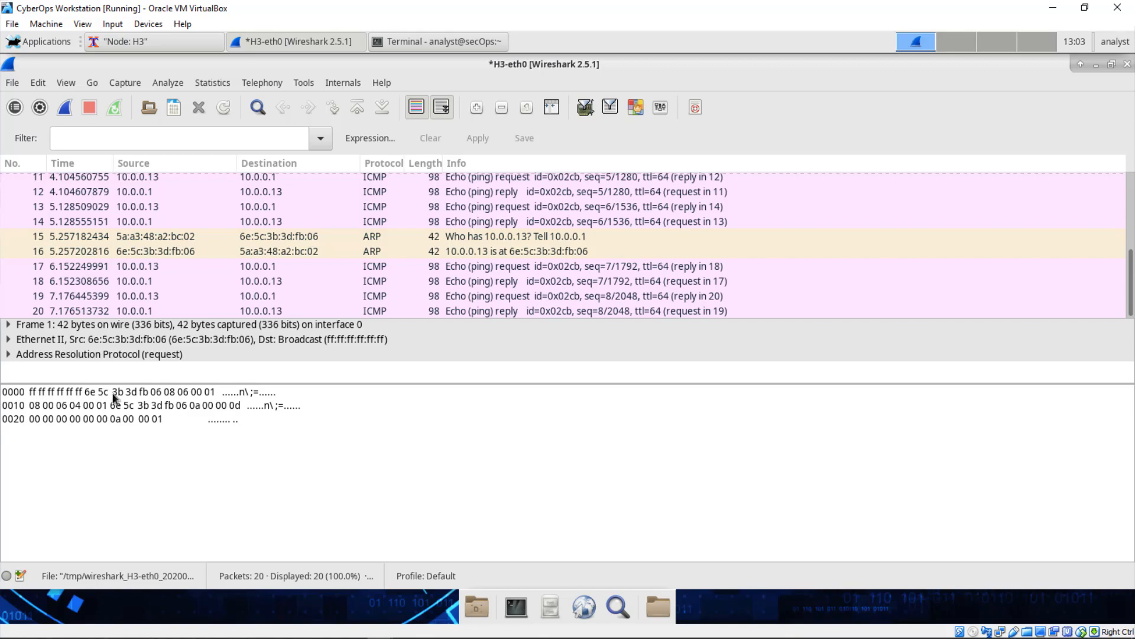
pyautogui.moveTo(115, 386); pyautogui.dragTo(116, 432)
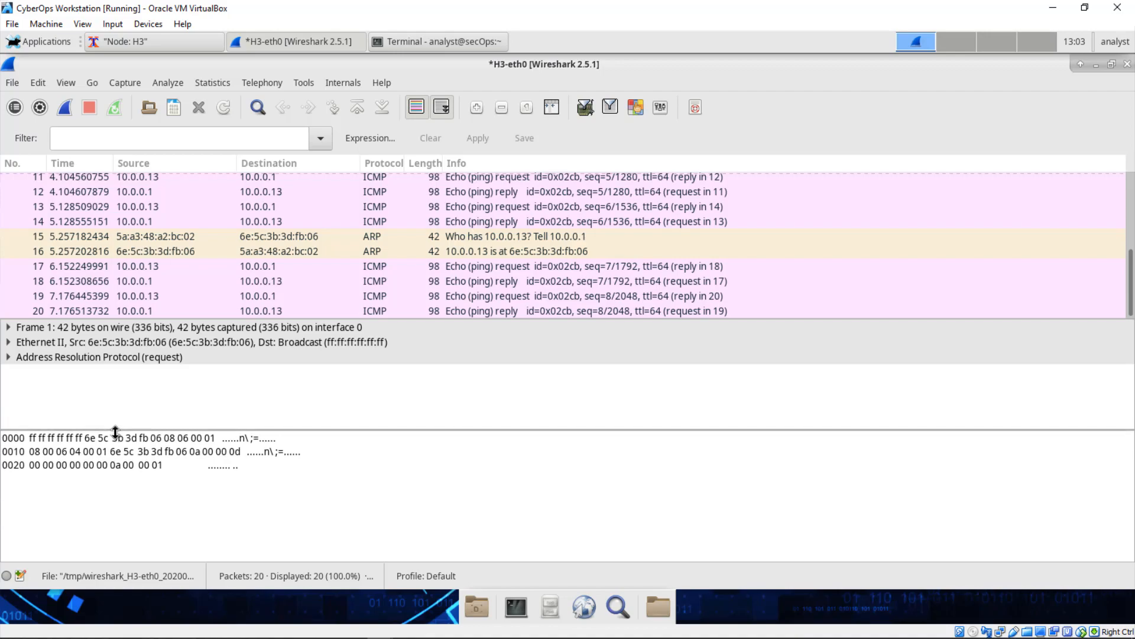
pyautogui.moveTo(186, 320); pyautogui.dragTo(184, 363)
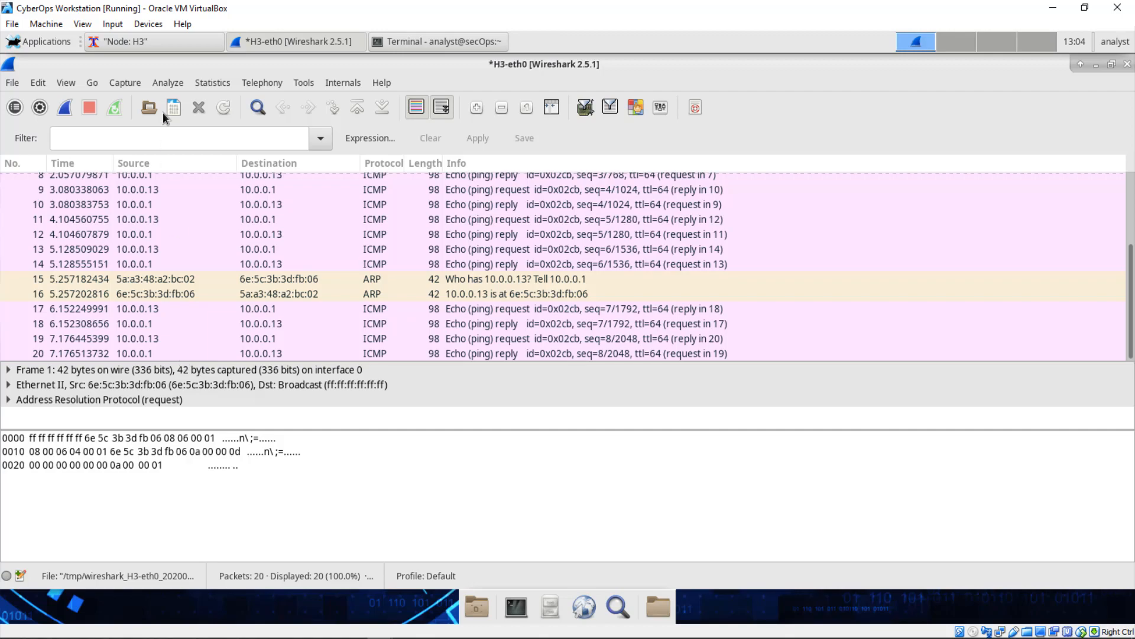
# - Enter icmp as the display filter for the captured packets
pyautogui.click(161, 137)
pyautogui.write('icmp')
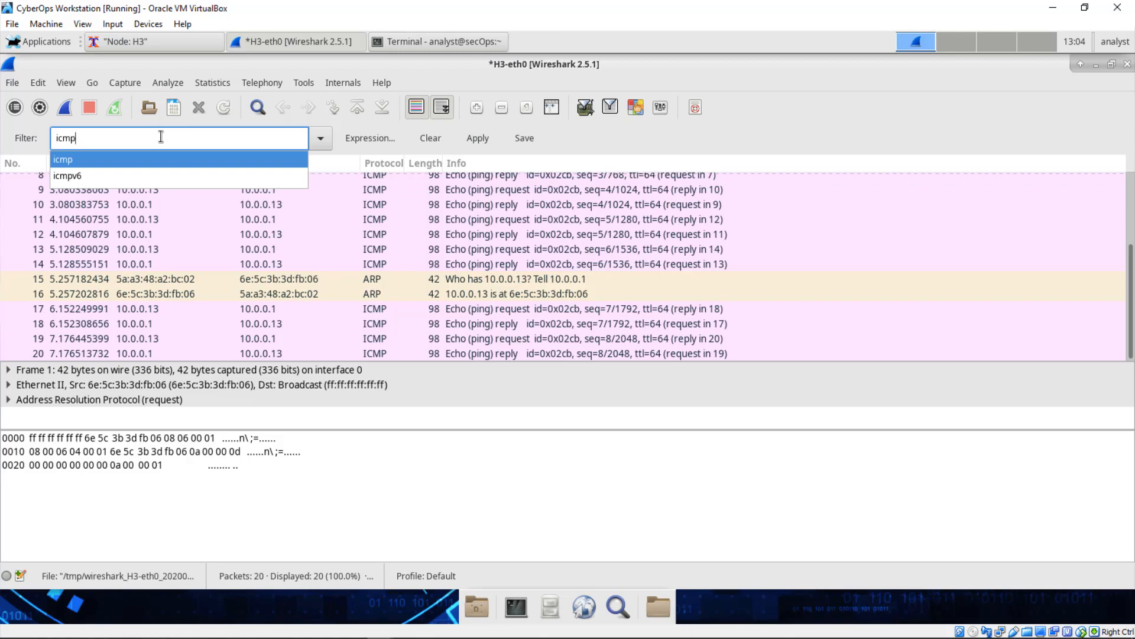
pyautogui.press('Escape')
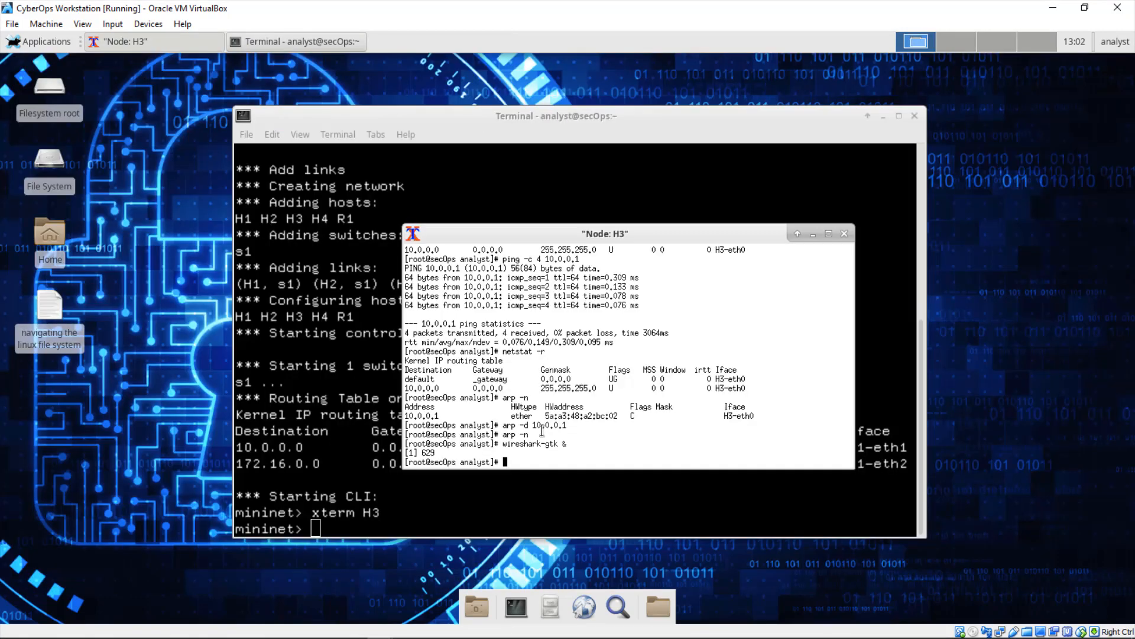
# - Dismiss Wireshark's root-user warning and start a live capture on the H3-eth0 interface
pyautogui.press('Return')
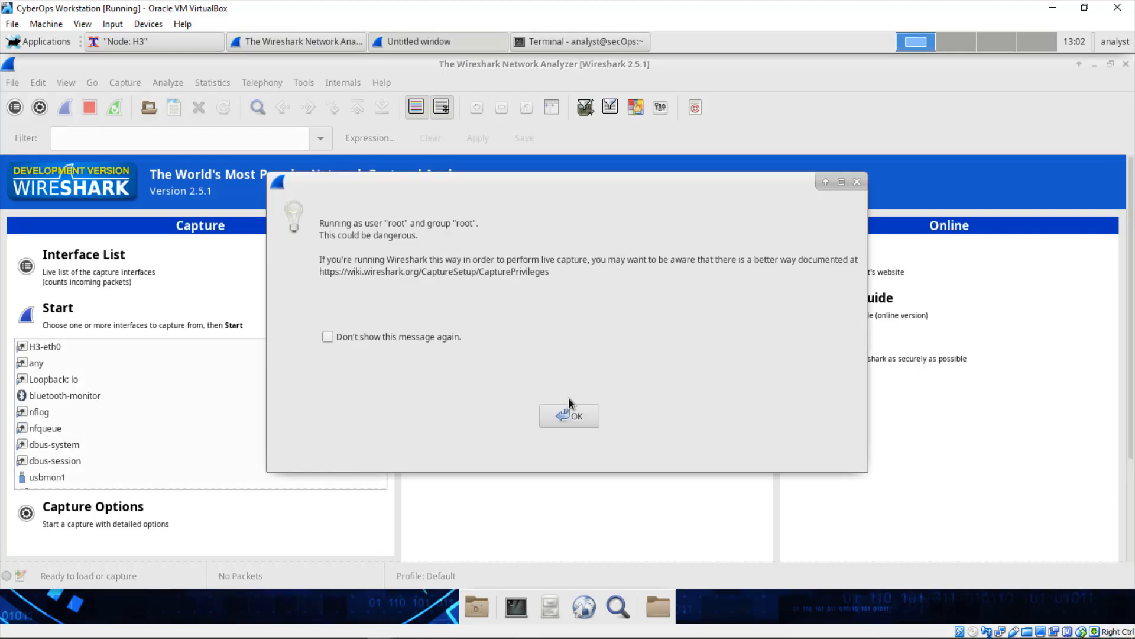
pyautogui.click(570, 414)
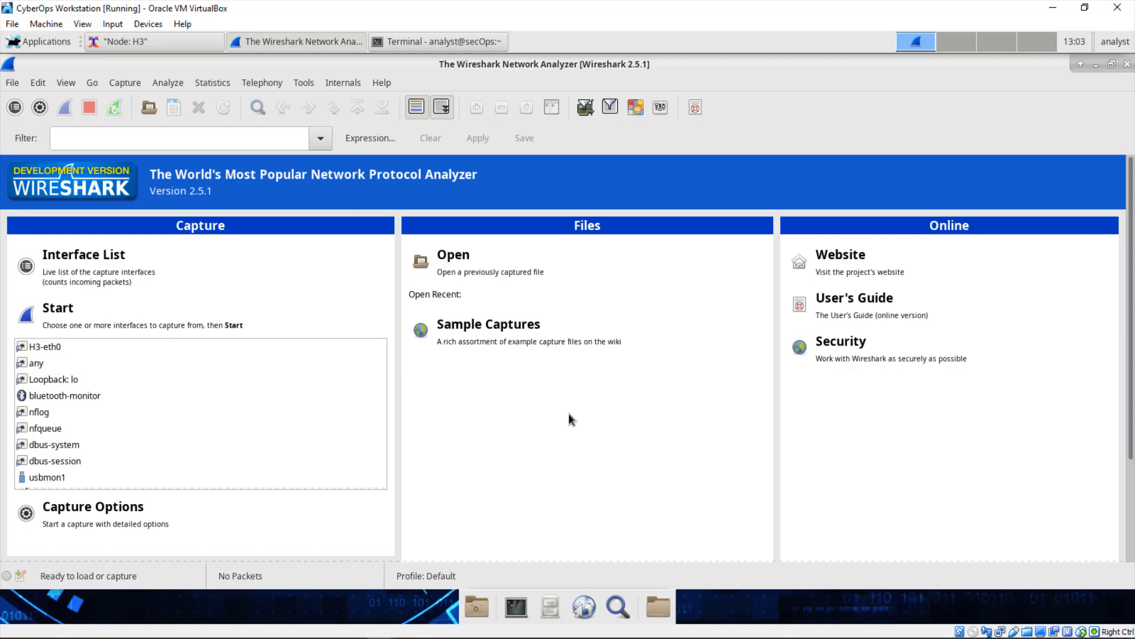
pyautogui.click(162, 316)
pyautogui.click(568, 369)
pyautogui.click(90, 346)
pyautogui.click(79, 324)
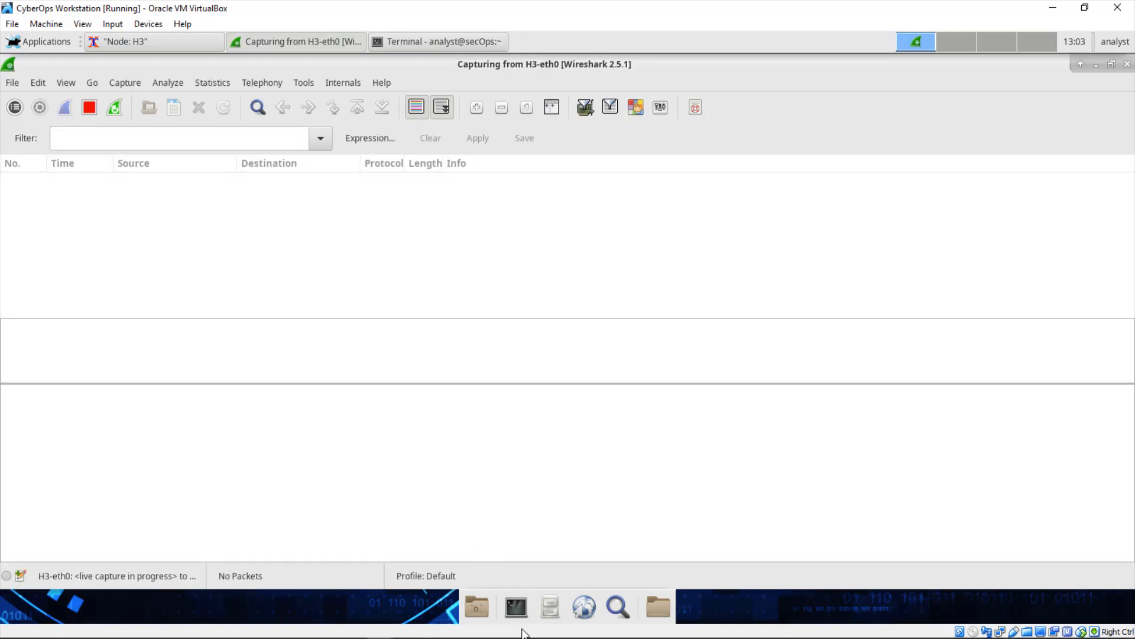
# - Ping 10.0.0.1 from the Node: H3 terminal while the capture is running
pyautogui.click(178, 39)
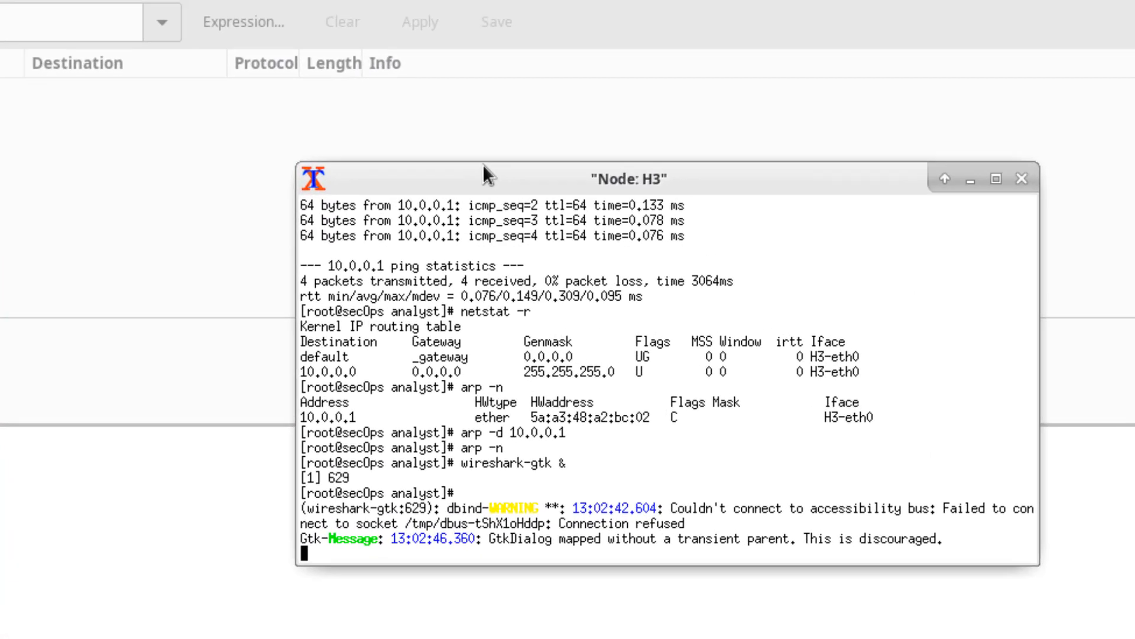
pyautogui.moveTo(484, 165); pyautogui.dragTo(645, 162)
pyautogui.press('Return')
pyautogui.write('ping 10.0.0')
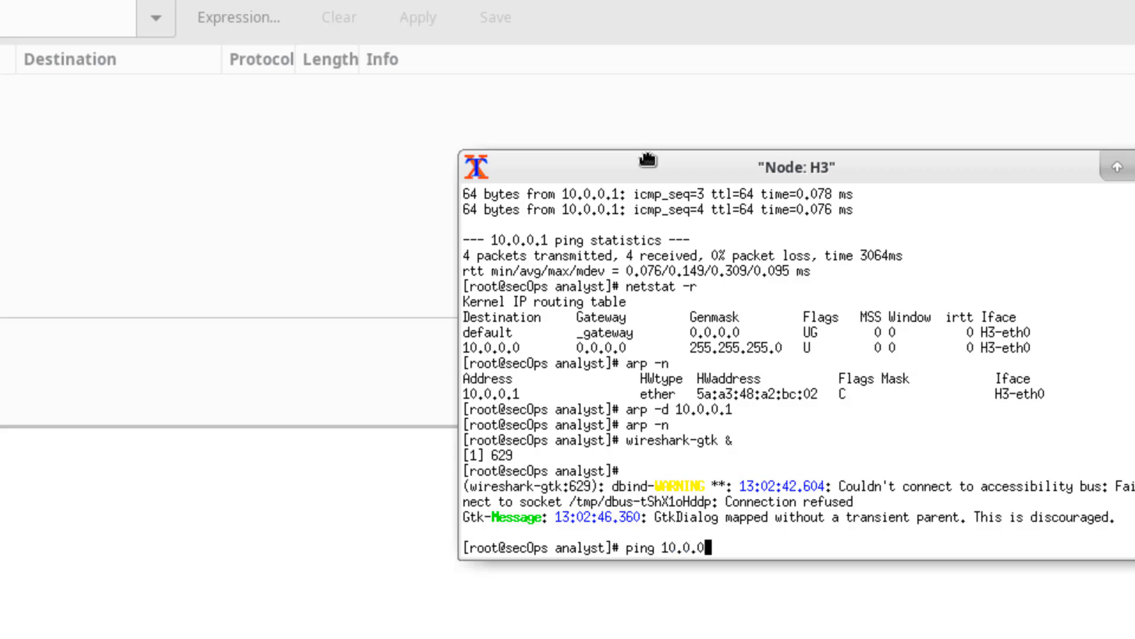
pyautogui.write('.1')
pyautogui.press('Return')
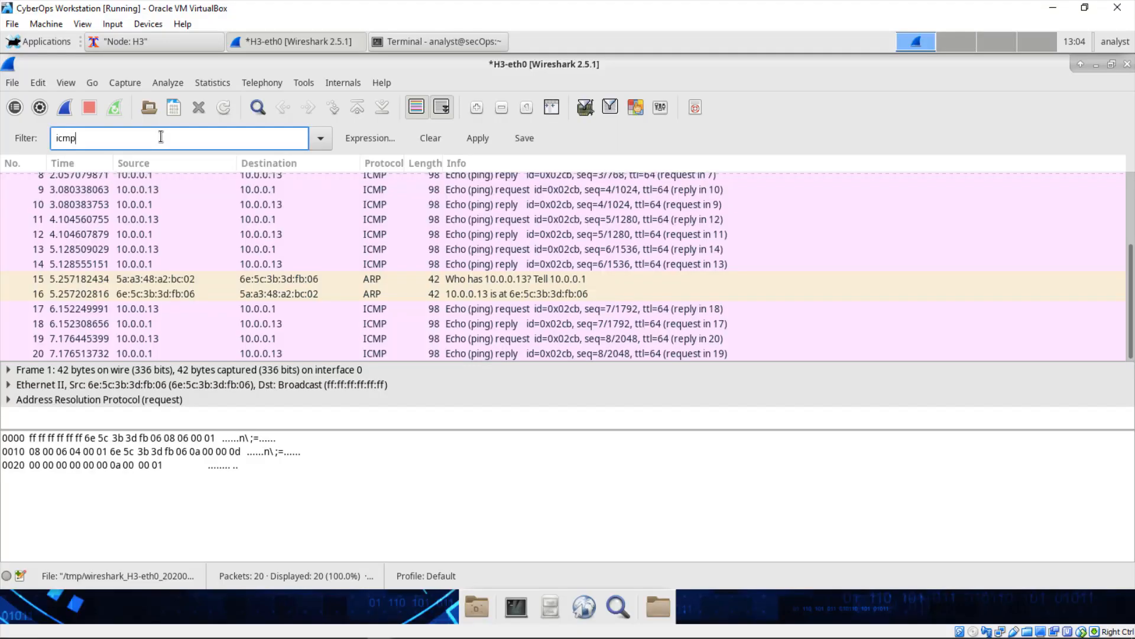
# - Apply the icmp filter and examine the Ethernet II and IPv4 details of the first echo request and its reply
pyautogui.press('Return')
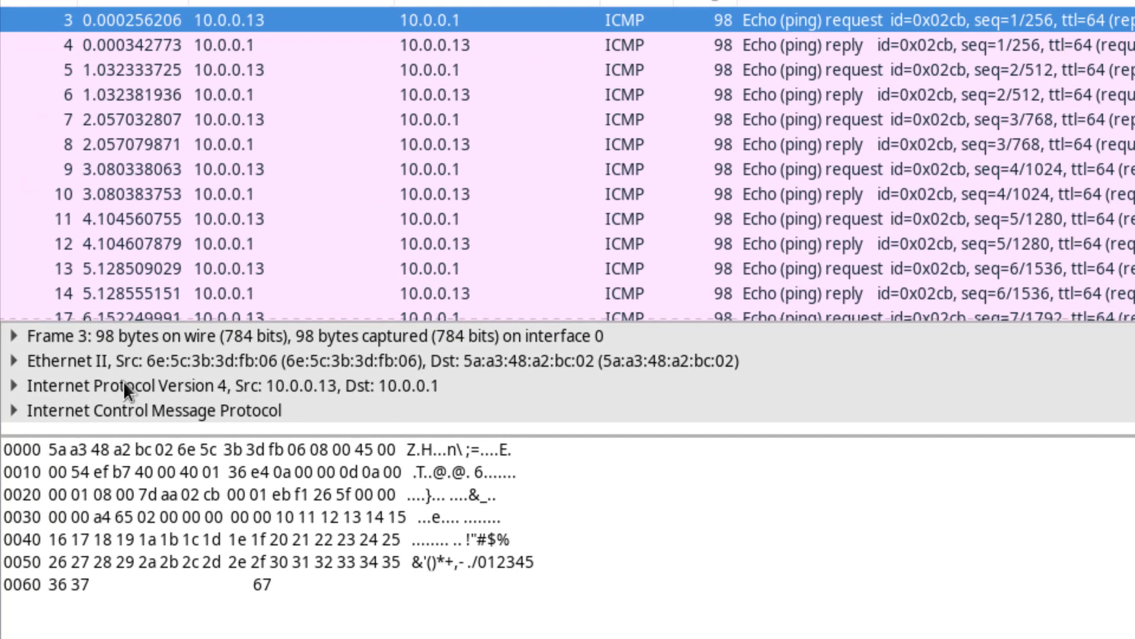
pyautogui.click(11, 362)
pyautogui.moveTo(467, 443); pyautogui.dragTo(467, 553)
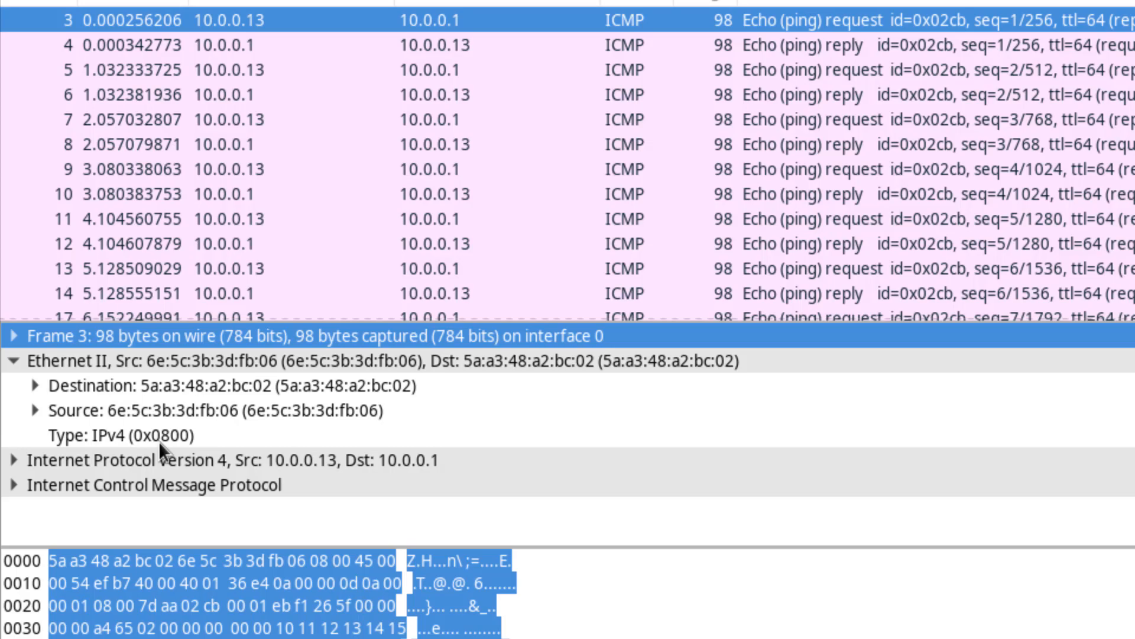
pyautogui.doubleClick(422, 466)
pyautogui.click(239, 46)
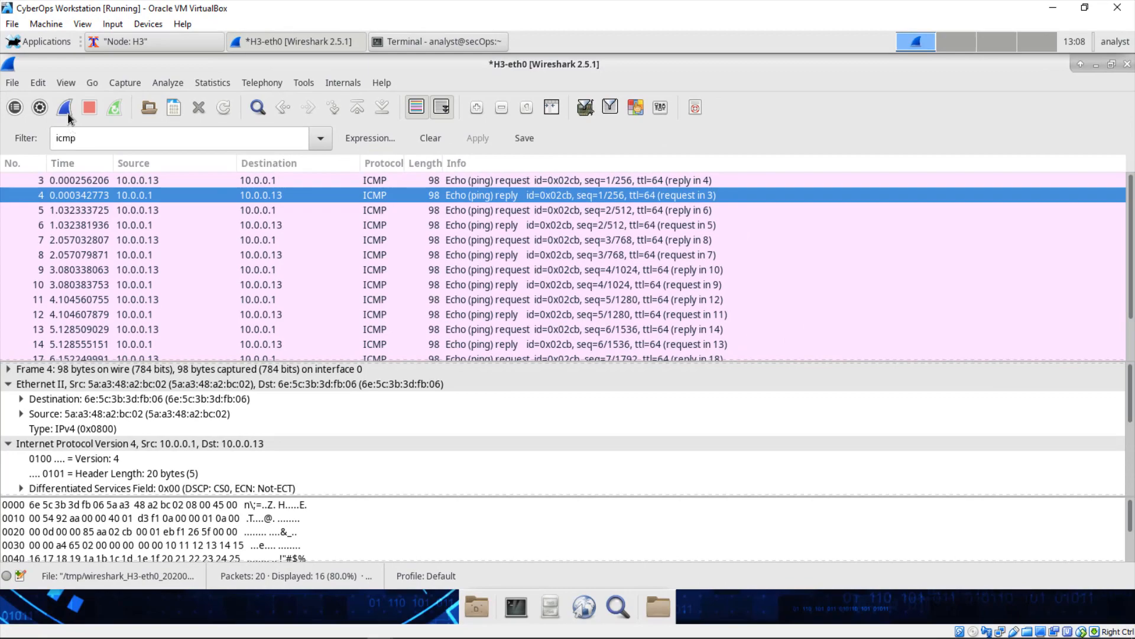
# - Start a new capture on H3-eth0 and send five pings from H3 to 172.16.0.40
pyautogui.click(65, 108)
pyautogui.click(456, 391)
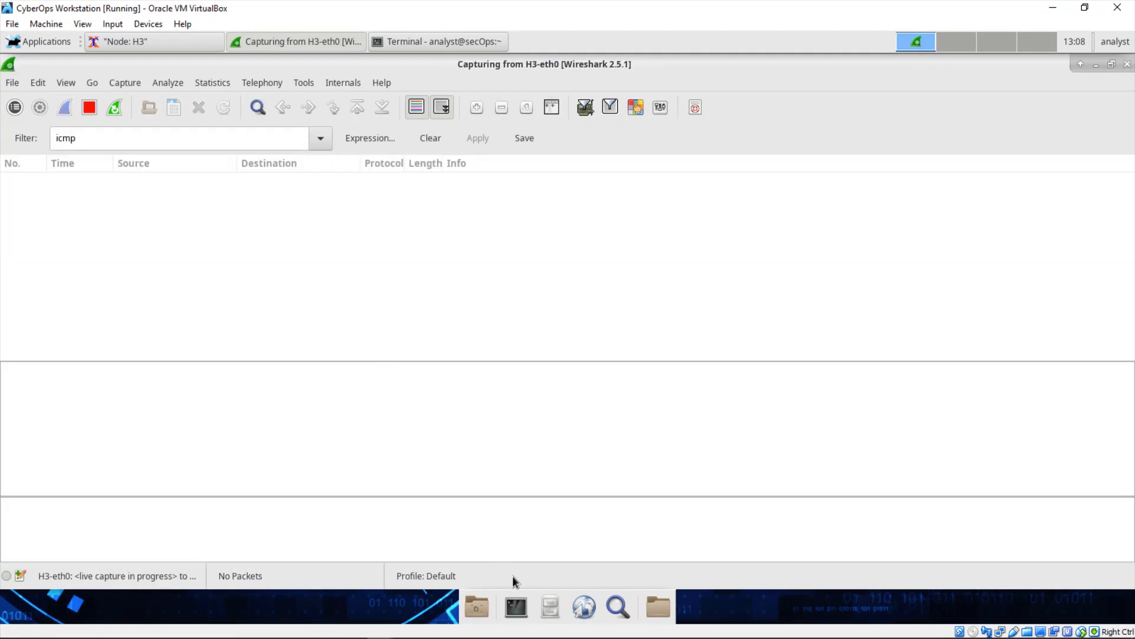
pyautogui.click(170, 46)
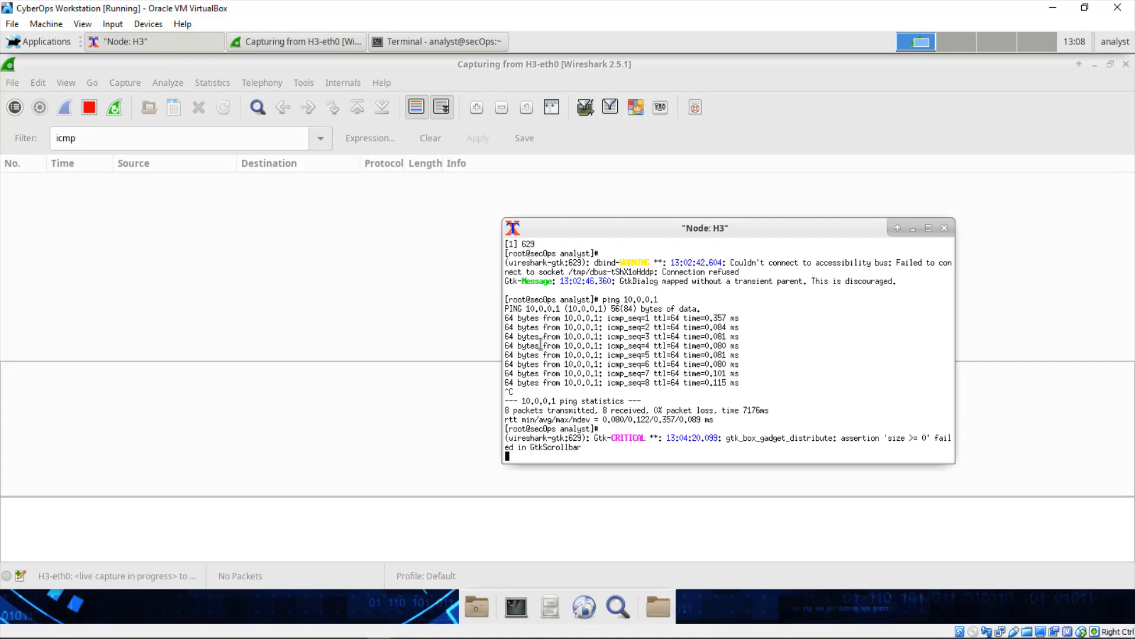
pyautogui.press('Return')
pyautogui.write('ping -c 5 ')
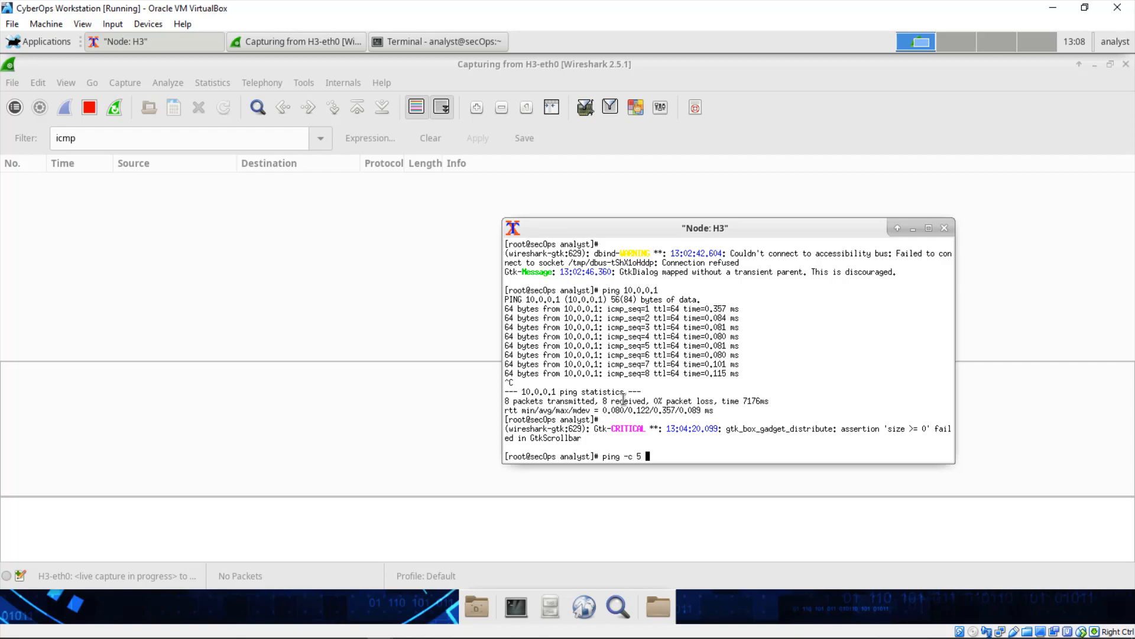
pyautogui.write('172.16.0.40')
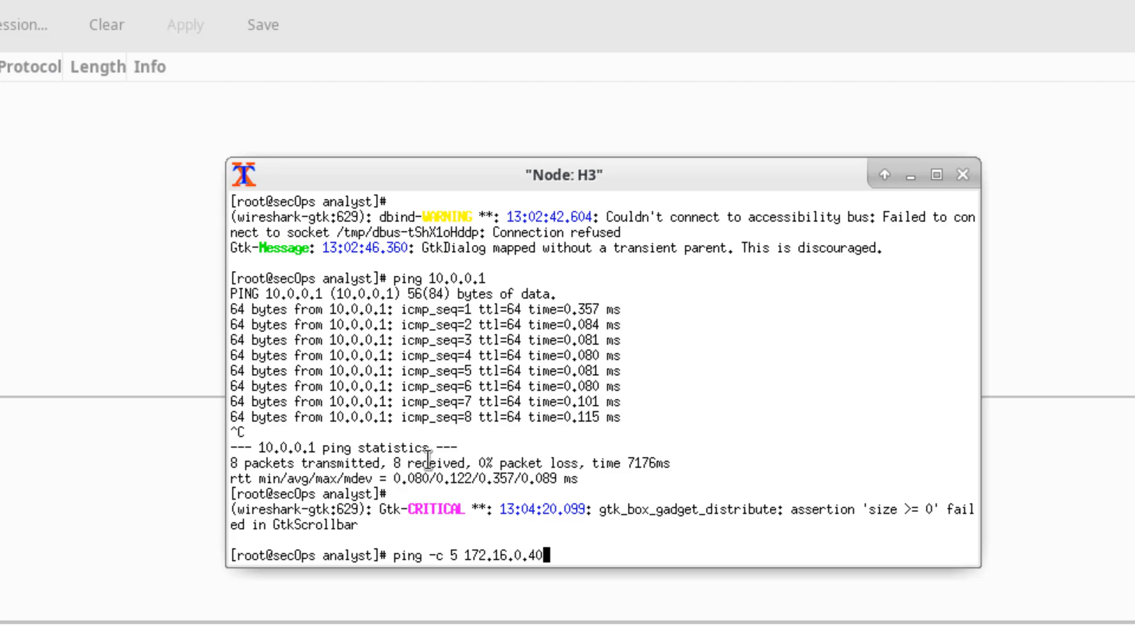
pyautogui.press('Return')
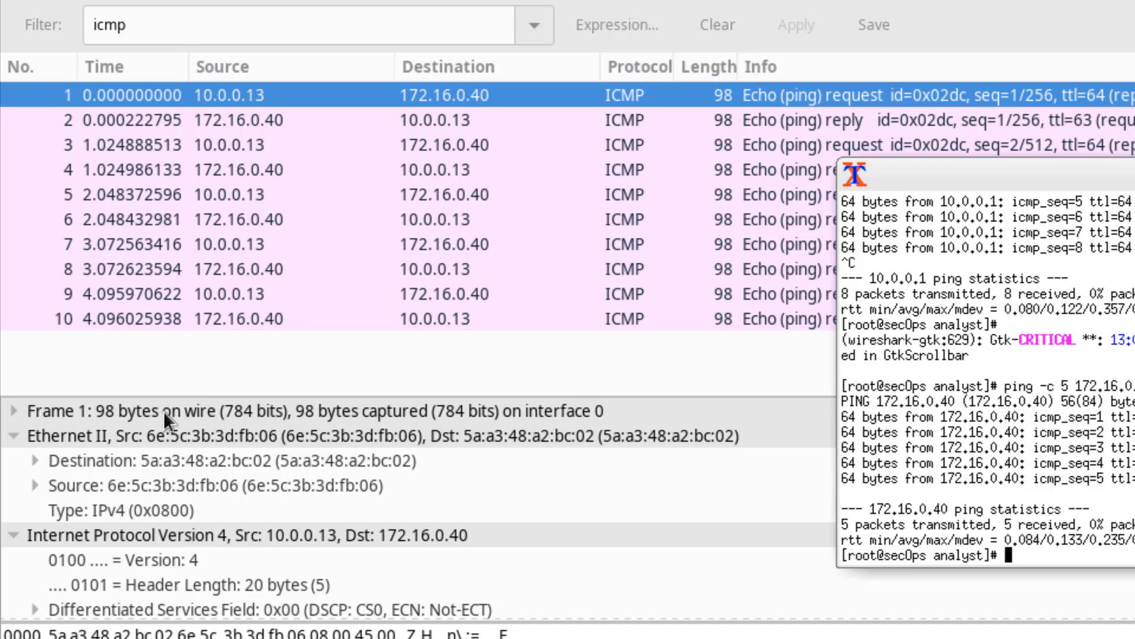
# - Bring the capture window forward to inspect the first echo request to 172.16.0.40
pyautogui.click(251, 106)
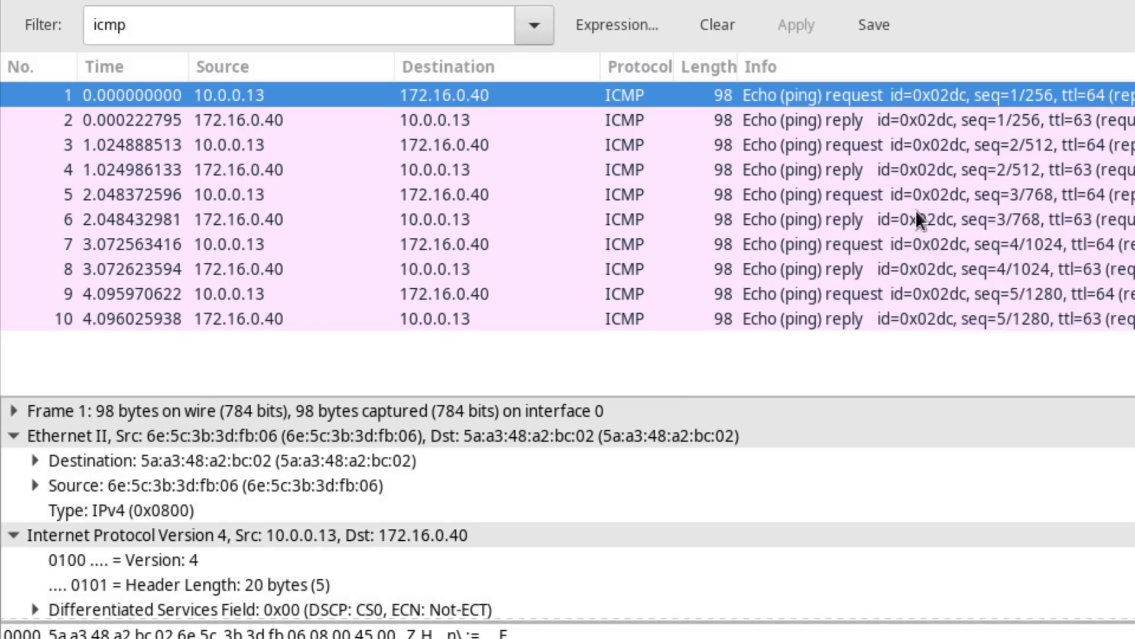